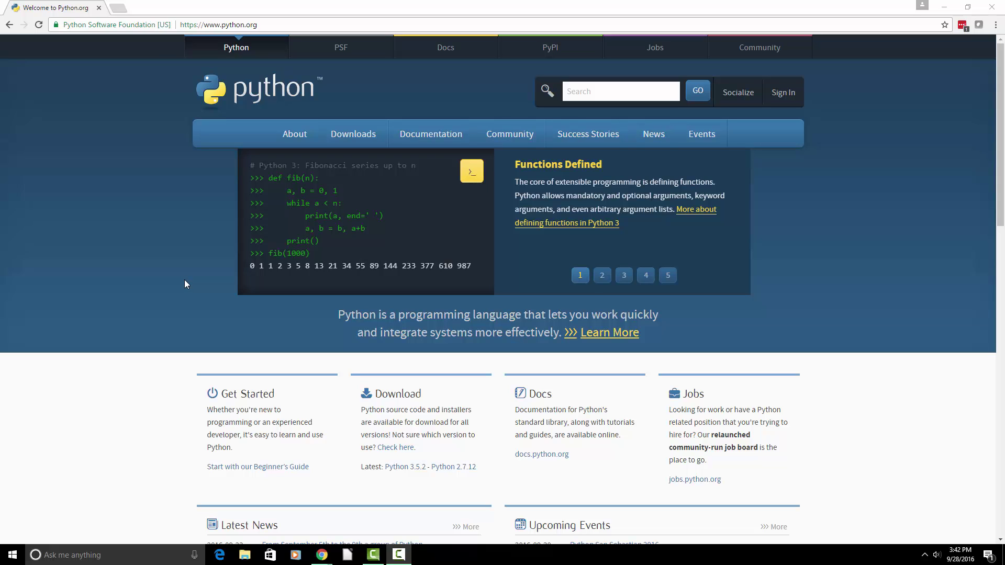
Step: Download the Python 3.5.2 installer from python.org's Downloads page
{"action": "left_click", "coordinate": [252, 136]}
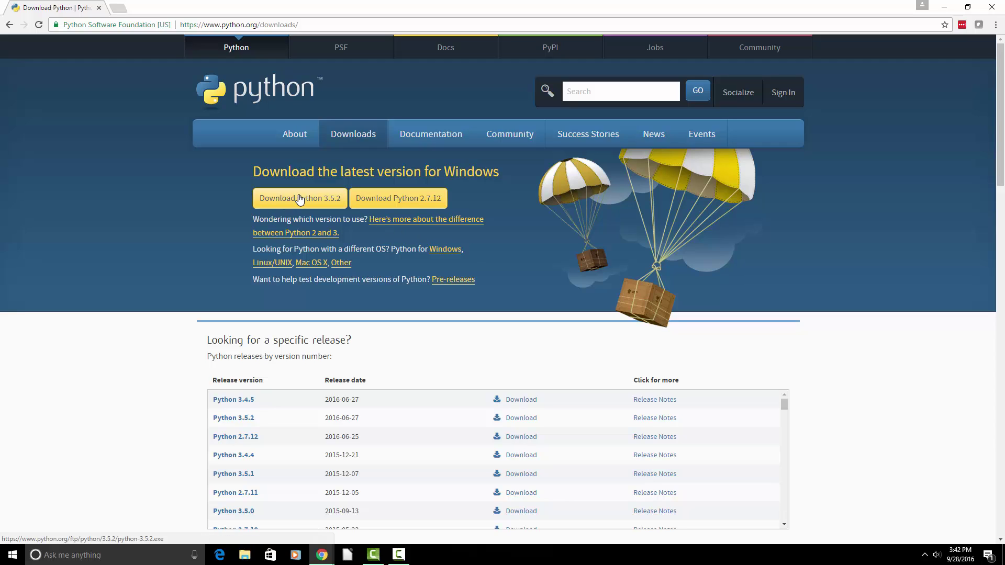
{"action": "left_click", "coordinate": [285, 200]}
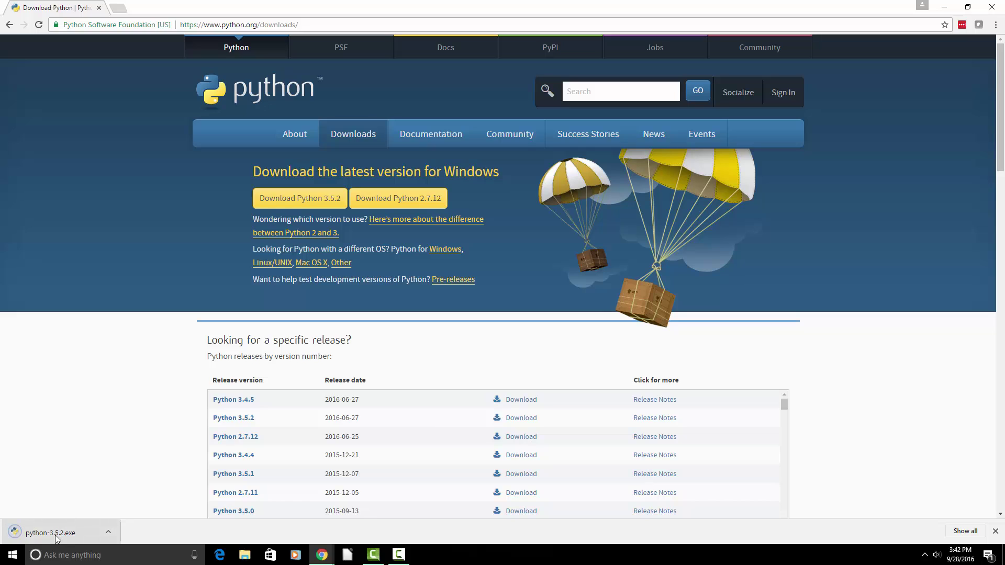
{"action": "left_click", "coordinate": [56, 538]}
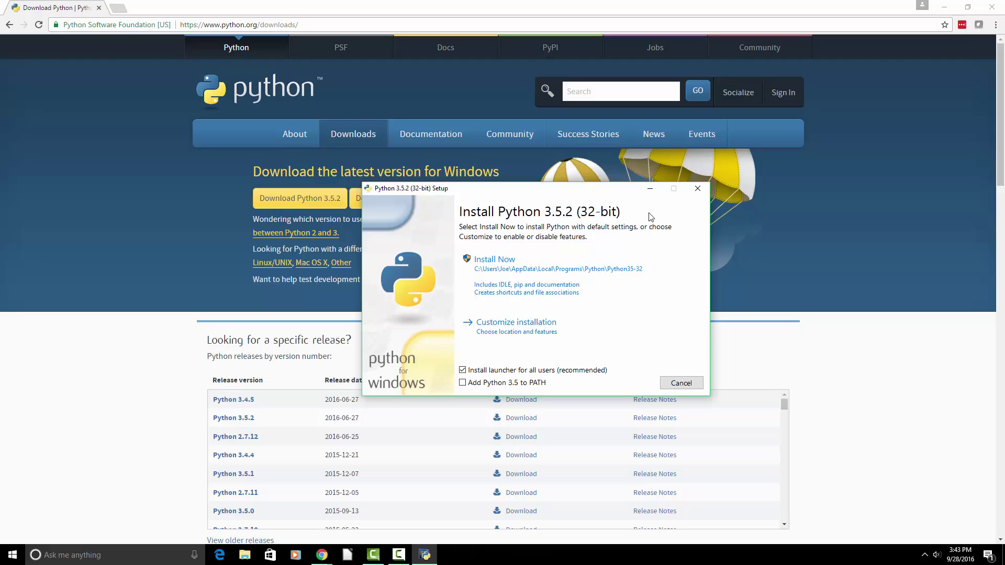
{"action": "left_click", "coordinate": [695, 191]}
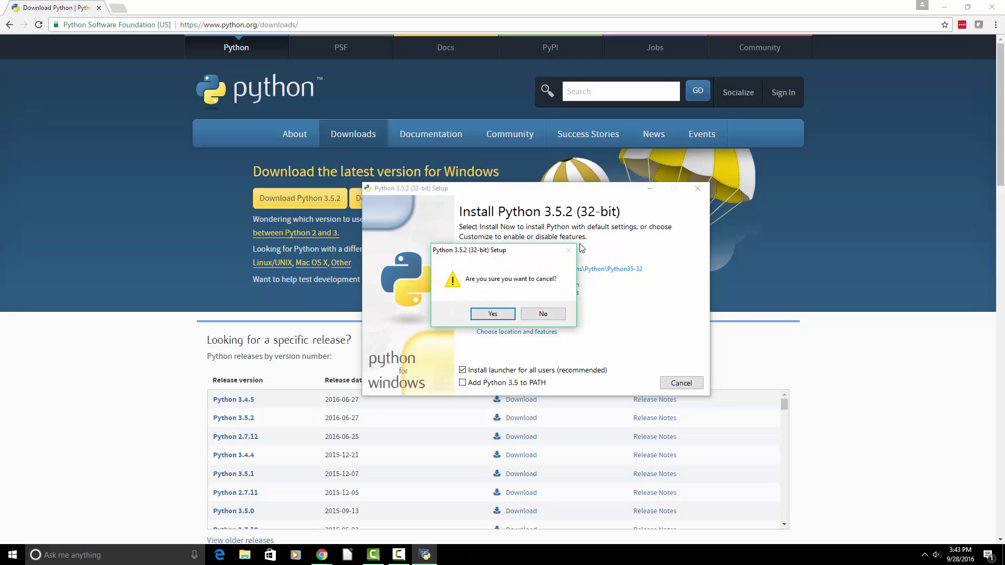
{"action": "left_click", "coordinate": [492, 316]}
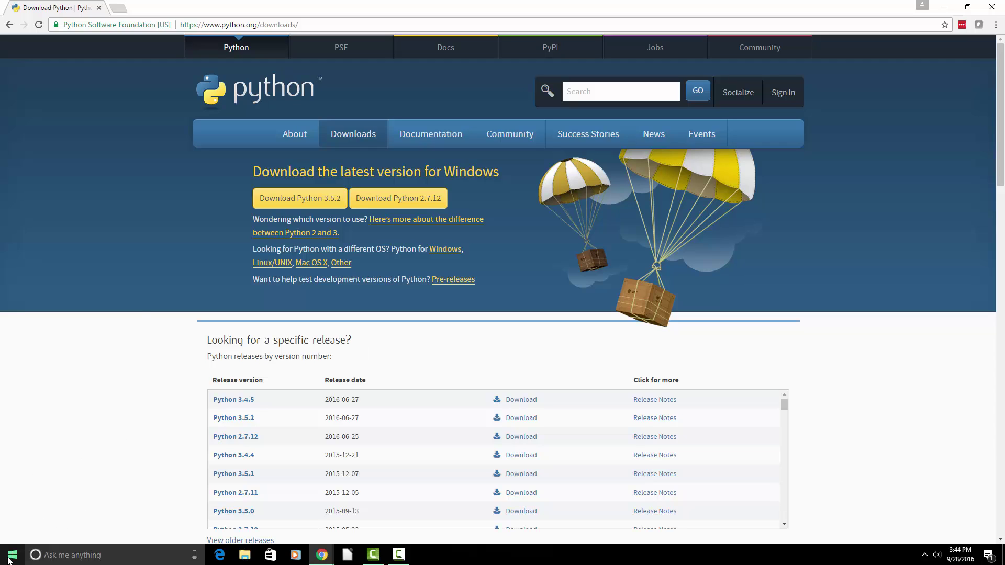
{"action": "right_click", "coordinate": [9, 560]}
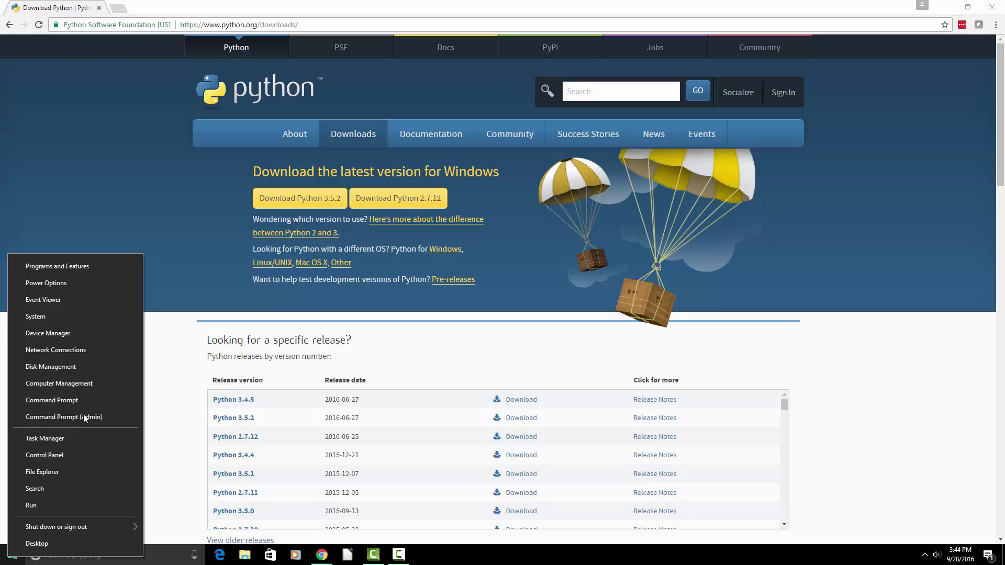
{"action": "left_click", "coordinate": [63, 316]}
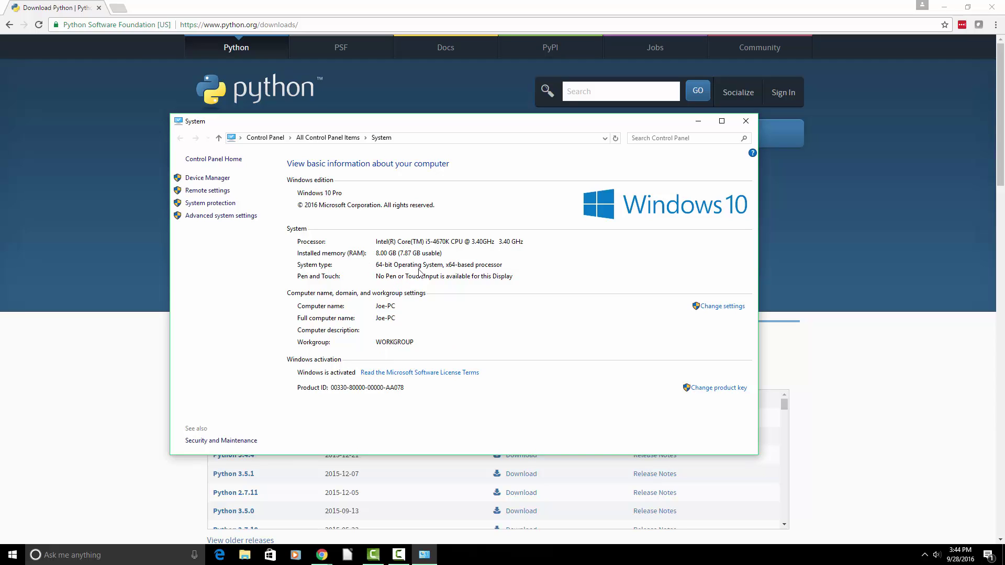
{"action": "left_click", "coordinate": [746, 123]}
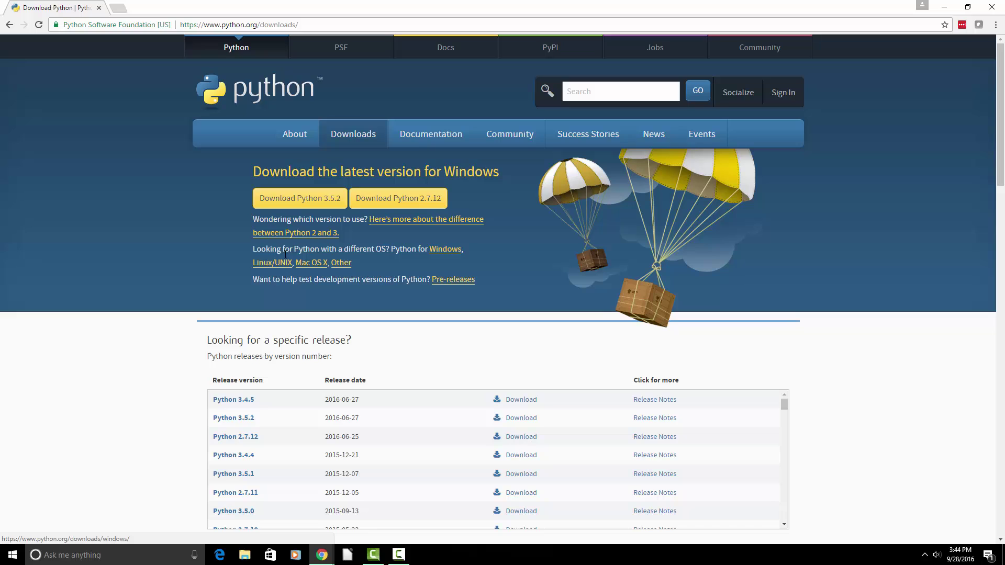
Step: Download the Windows x86-64 web-based installer from the Python 3.5.2 release page
{"action": "left_click", "coordinate": [440, 251]}
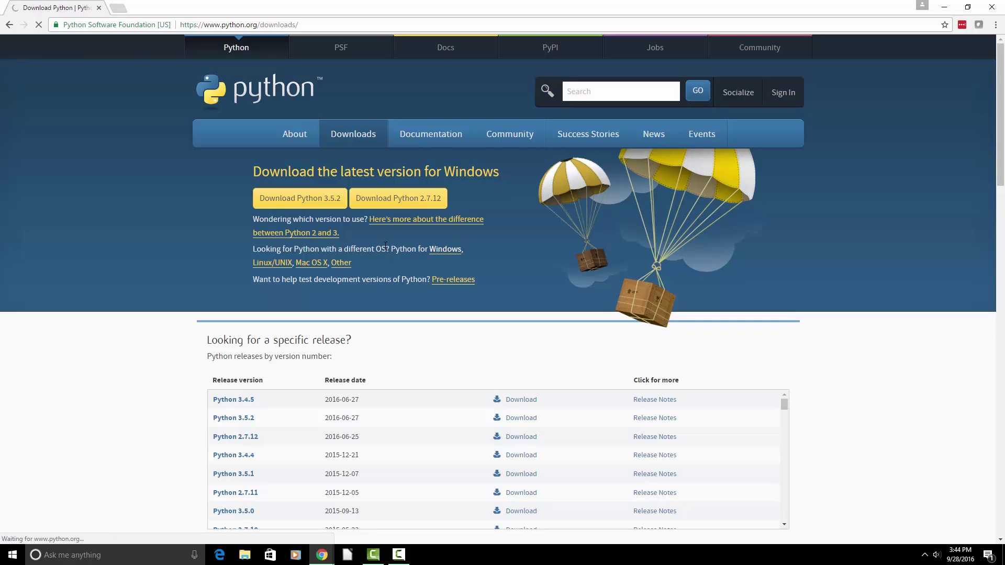
{"action": "scroll", "coordinate": [416, 274], "scroll_direction": "down", "scroll_amount": 2}
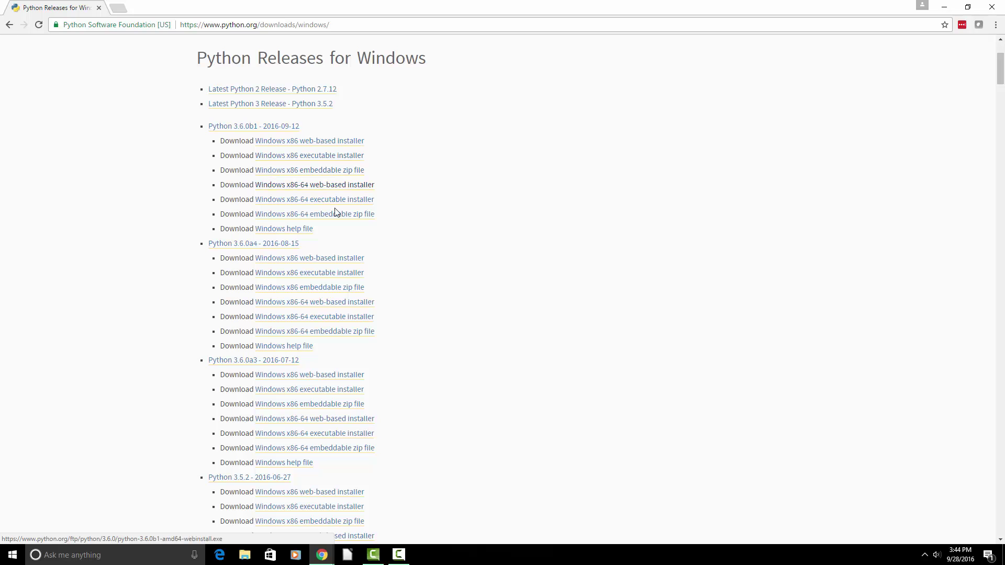
{"action": "scroll", "coordinate": [330, 228], "scroll_direction": "up", "scroll_amount": 2}
{"action": "scroll", "coordinate": [330, 231], "scroll_direction": "down", "scroll_amount": 1}
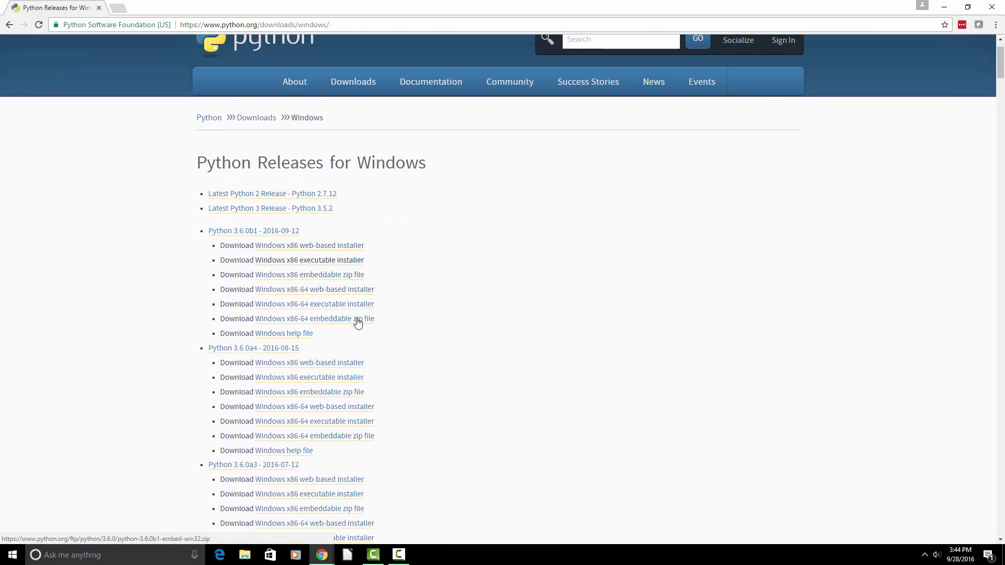
{"action": "left_click", "coordinate": [301, 210]}
{"action": "scroll", "coordinate": [345, 236], "scroll_direction": "down", "scroll_amount": 1}
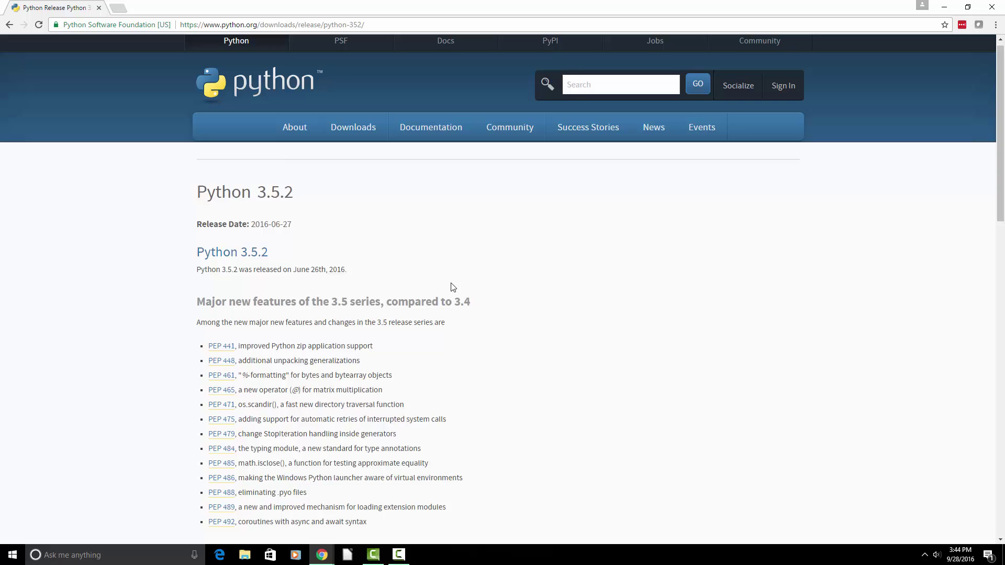
{"action": "scroll", "coordinate": [491, 311], "scroll_direction": "down", "scroll_amount": 2}
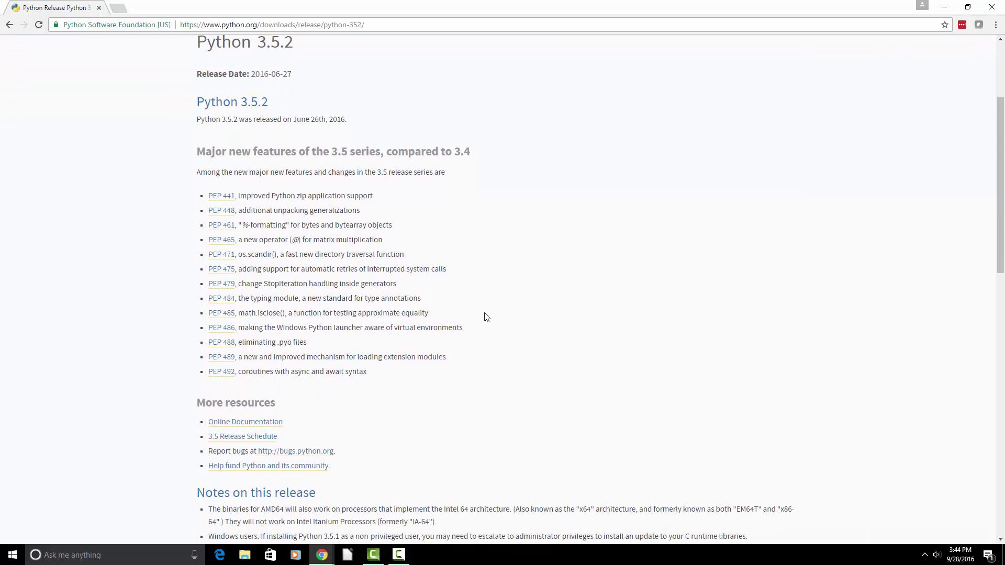
{"action": "scroll", "coordinate": [492, 330], "scroll_direction": "down", "scroll_amount": 1}
{"action": "scroll", "coordinate": [492, 331], "scroll_direction": "up", "scroll_amount": 1}
{"action": "scroll", "coordinate": [343, 256], "scroll_direction": "down", "scroll_amount": 6}
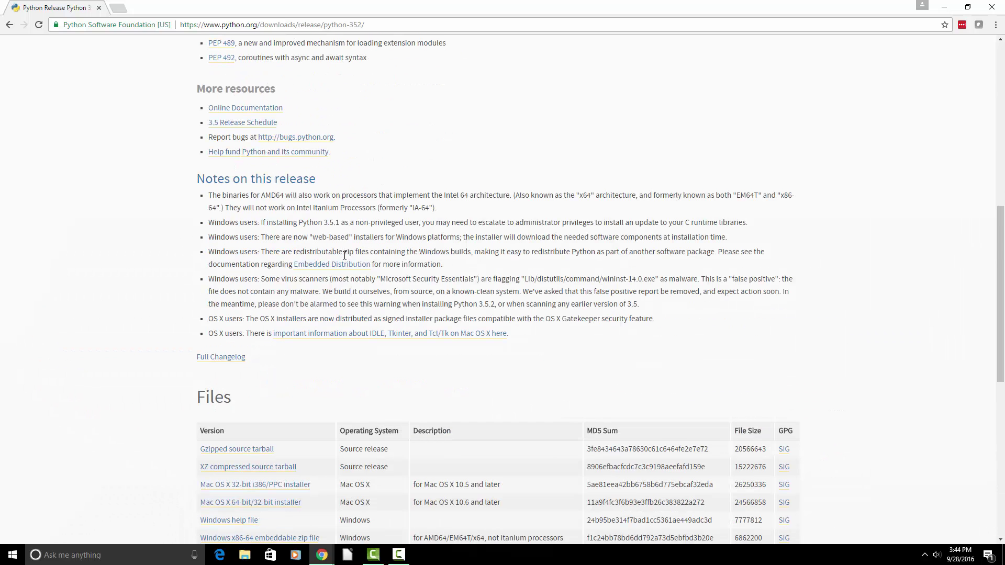
{"action": "scroll", "coordinate": [344, 256], "scroll_direction": "down", "scroll_amount": 3}
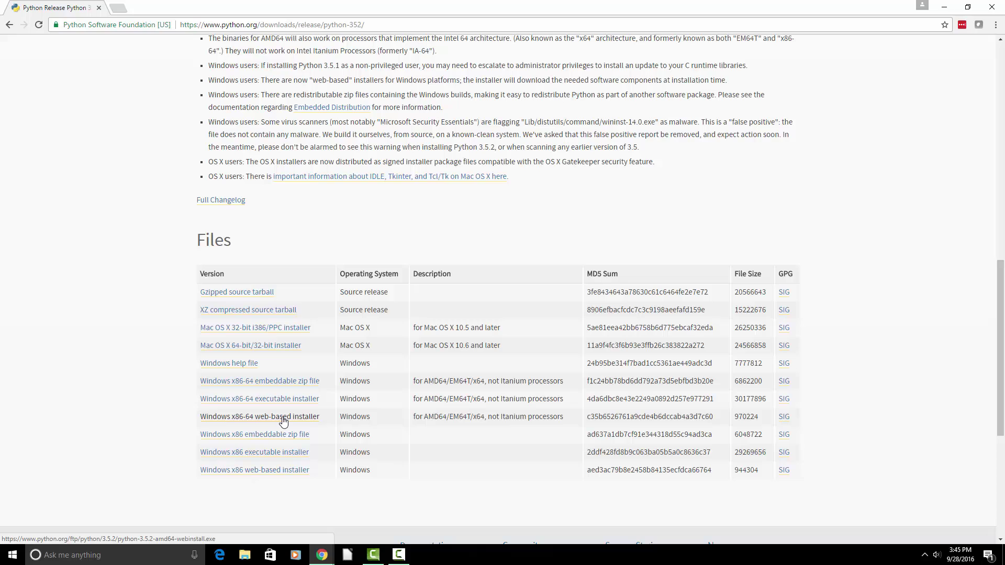
{"action": "left_click", "coordinate": [284, 423]}
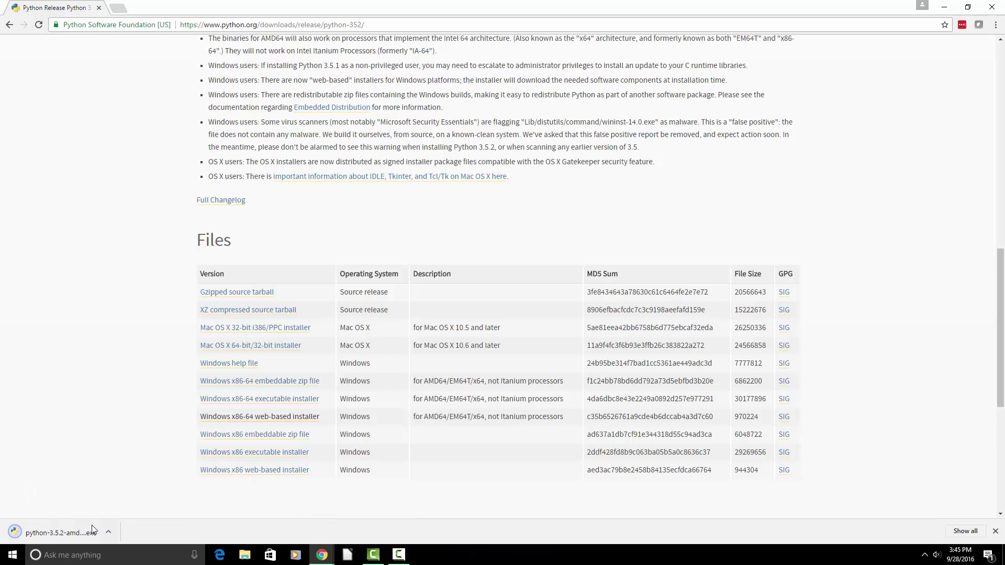
Step: Run the 64-bit installer with 'Add Python 3.5 to PATH' ticked and start Install Now
{"action": "left_click", "coordinate": [61, 534]}
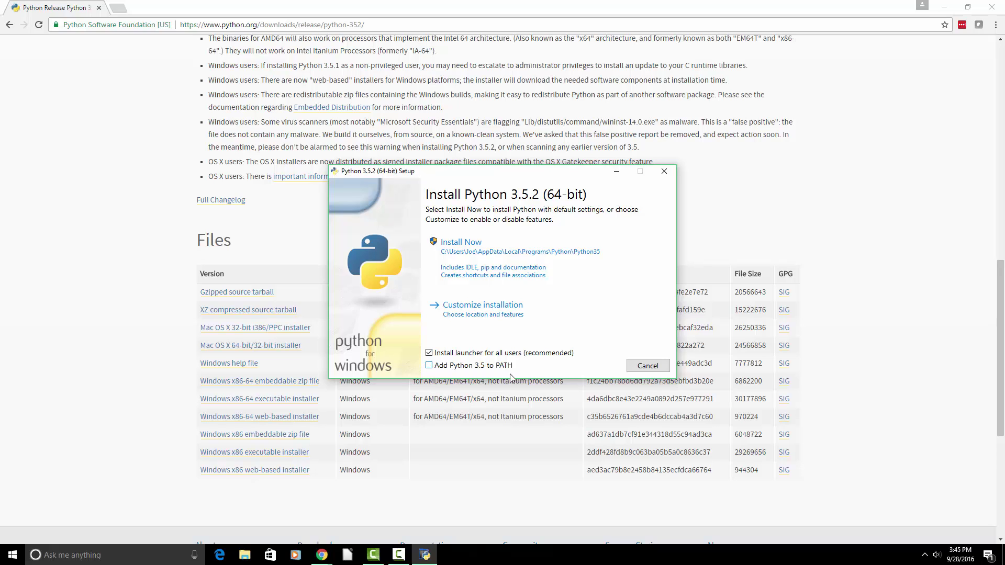
{"action": "left_click", "coordinate": [429, 366]}
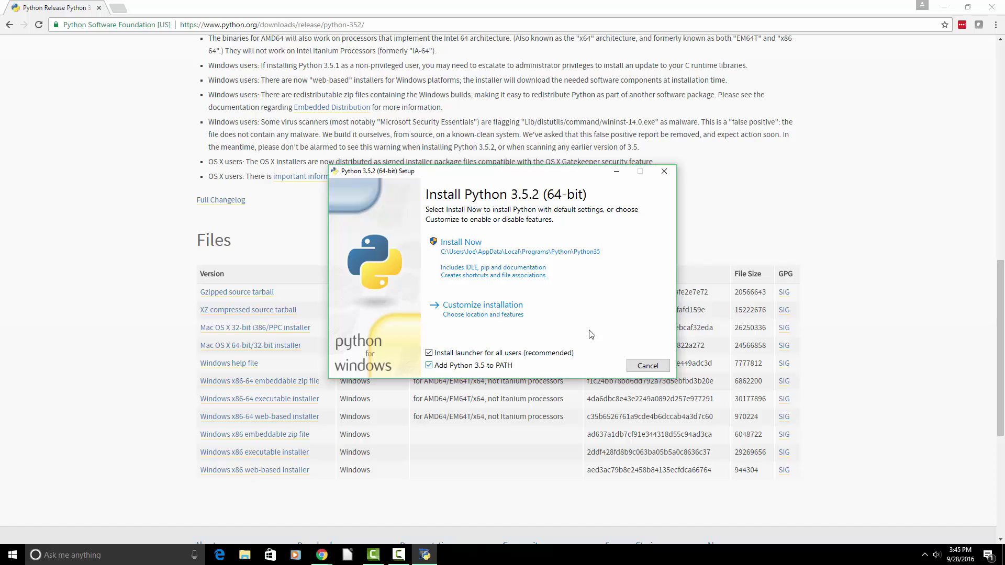
{"action": "left_click", "coordinate": [460, 245]}
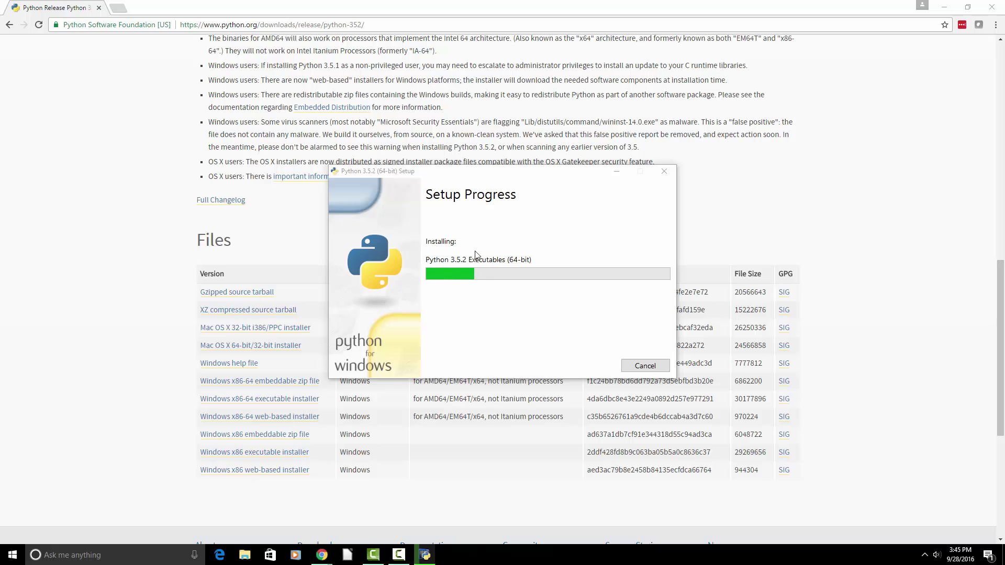